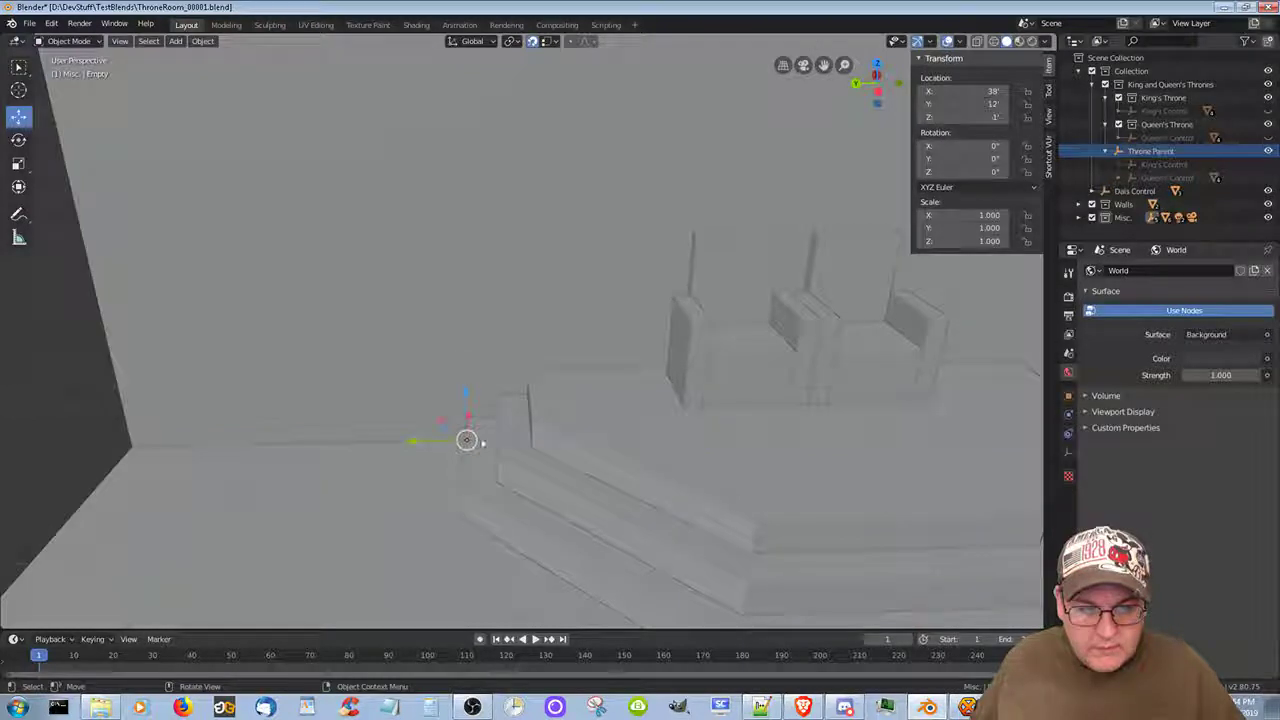
Test-move the empty vertically (then undo it), and then along the X axis.
{"action": "key", "text": "g"}
{"action": "key", "text": "z"}
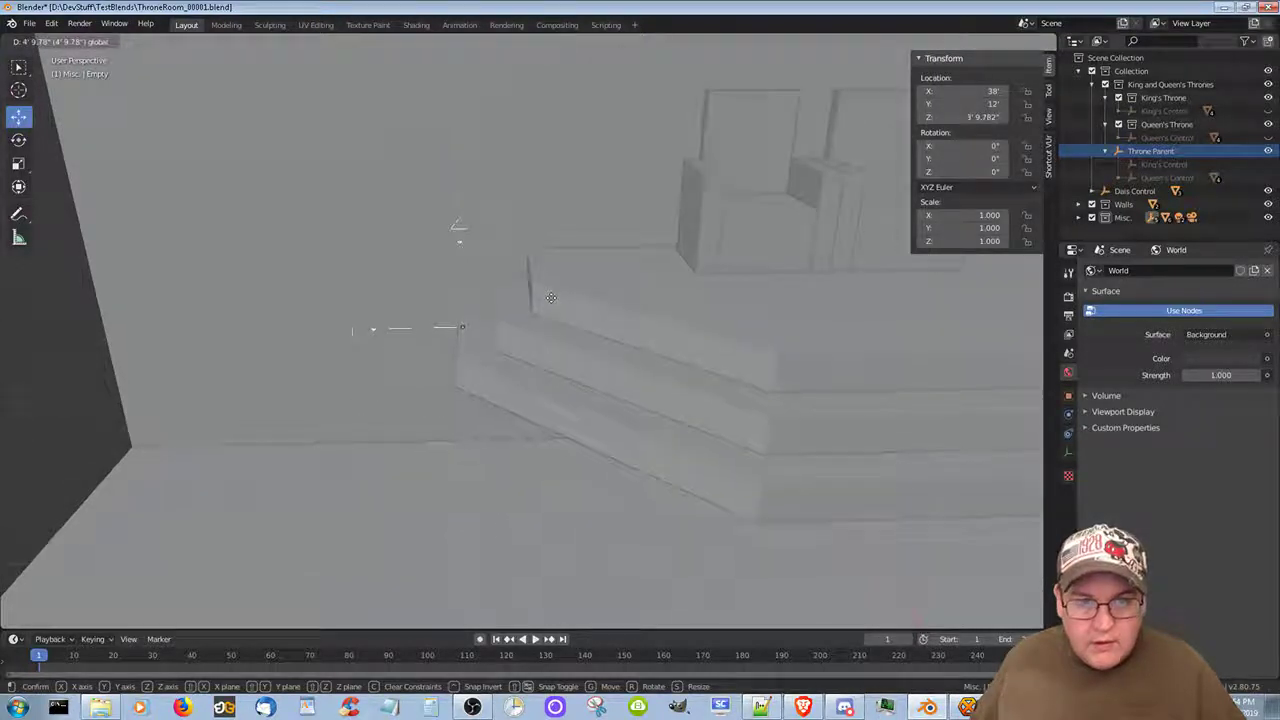
{"action": "left_click", "coordinate": [511, 372]}
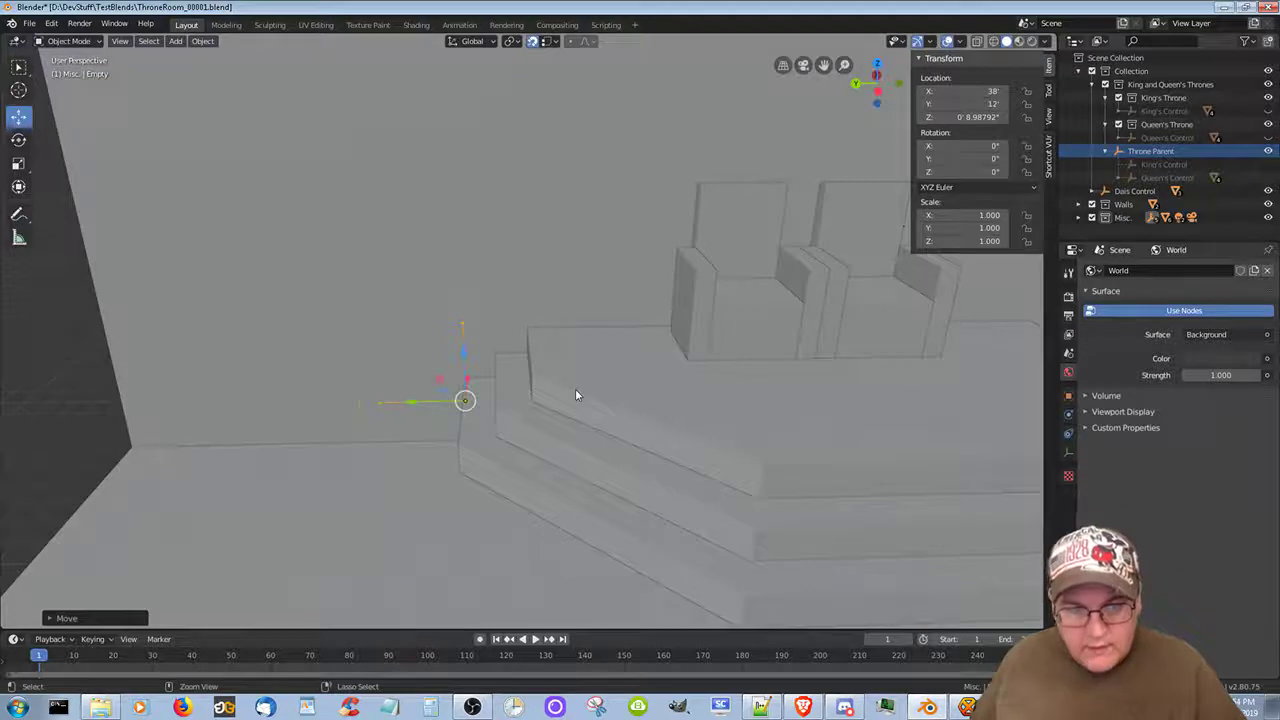
{"action": "key", "text": "ctrl+z"}
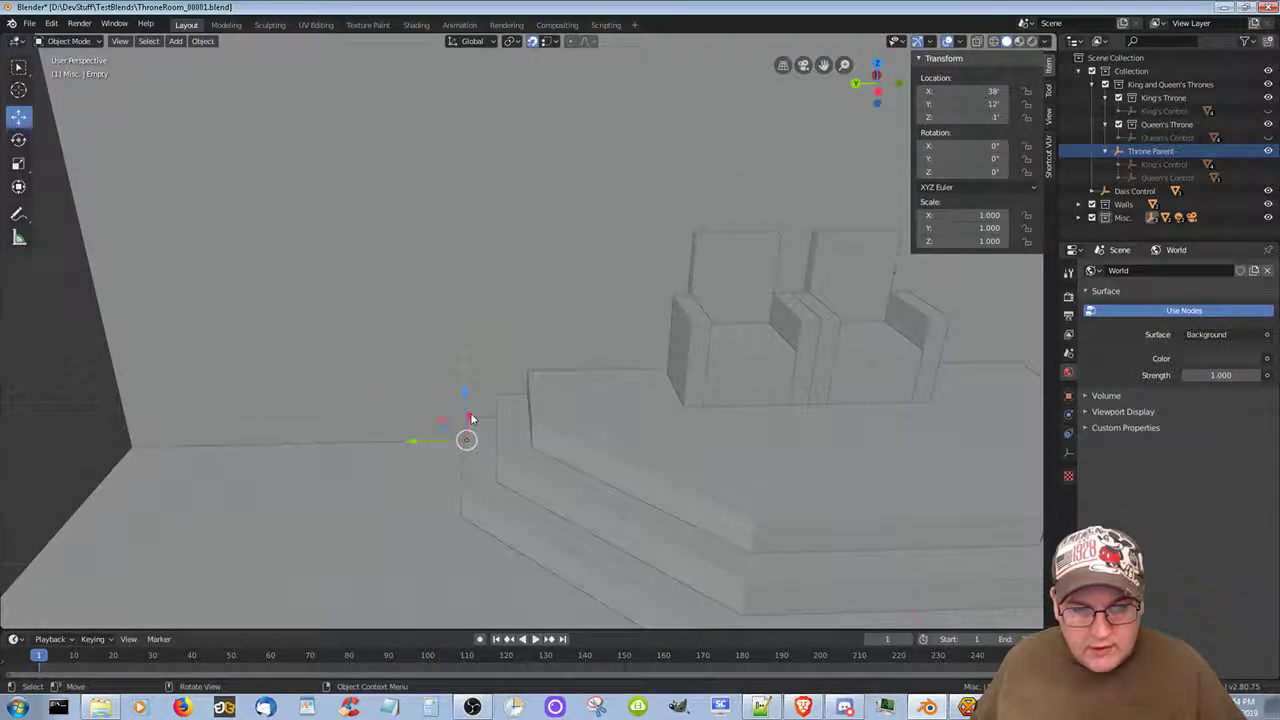
{"action": "key", "text": "g"}
{"action": "key", "text": "x"}
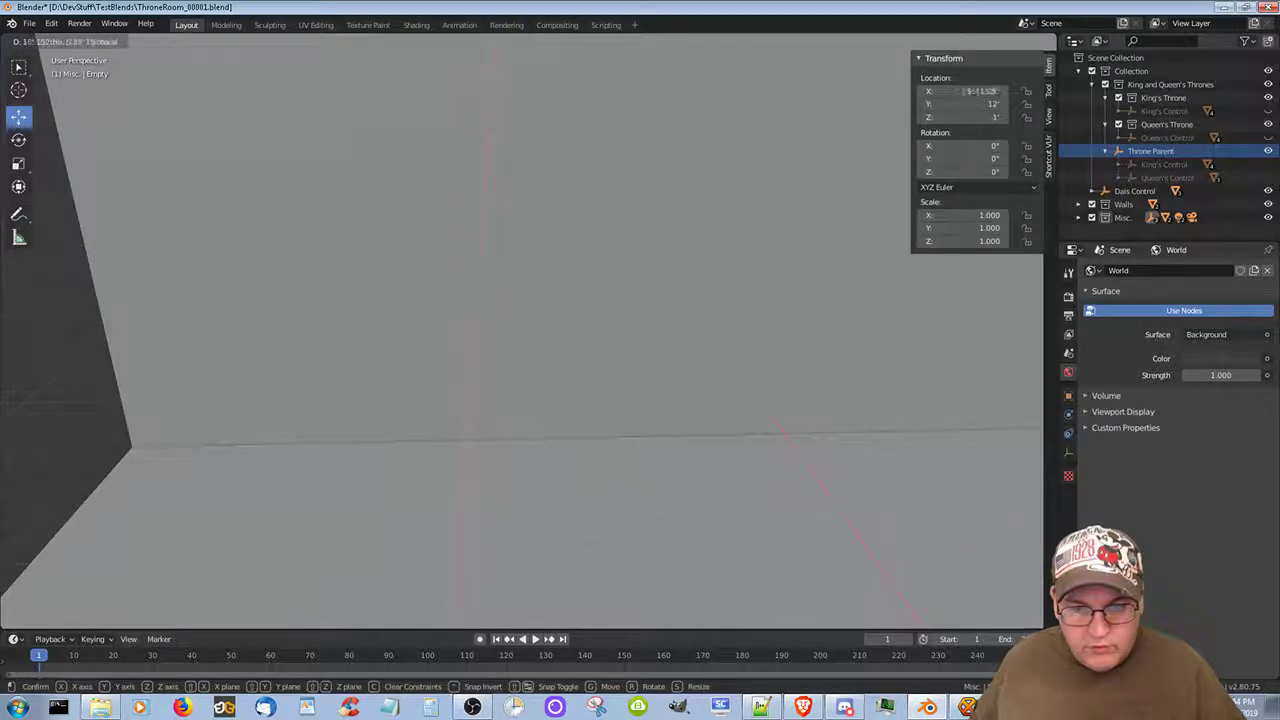
{"action": "left_click", "coordinate": [651, 444]}
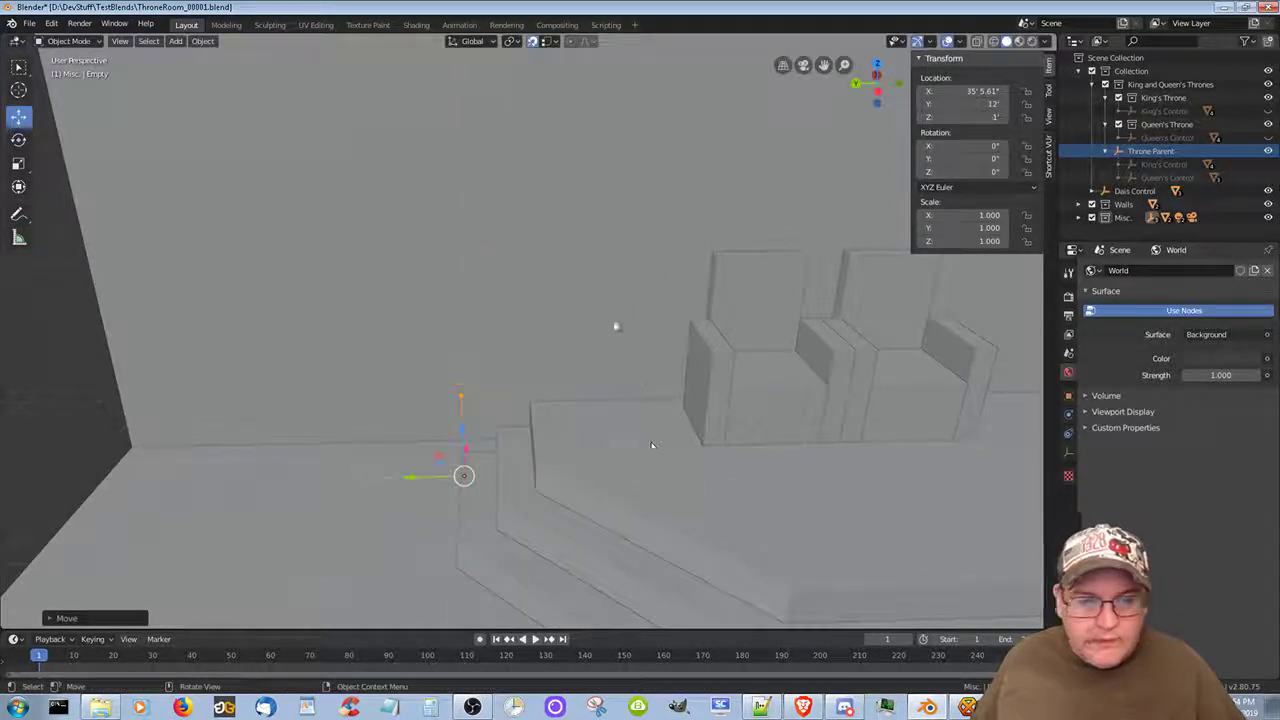
Turn on vertex snapping and snap the empty onto the dais's bottom corner at 38', 12', 1'.
{"action": "left_click", "coordinate": [553, 46]}
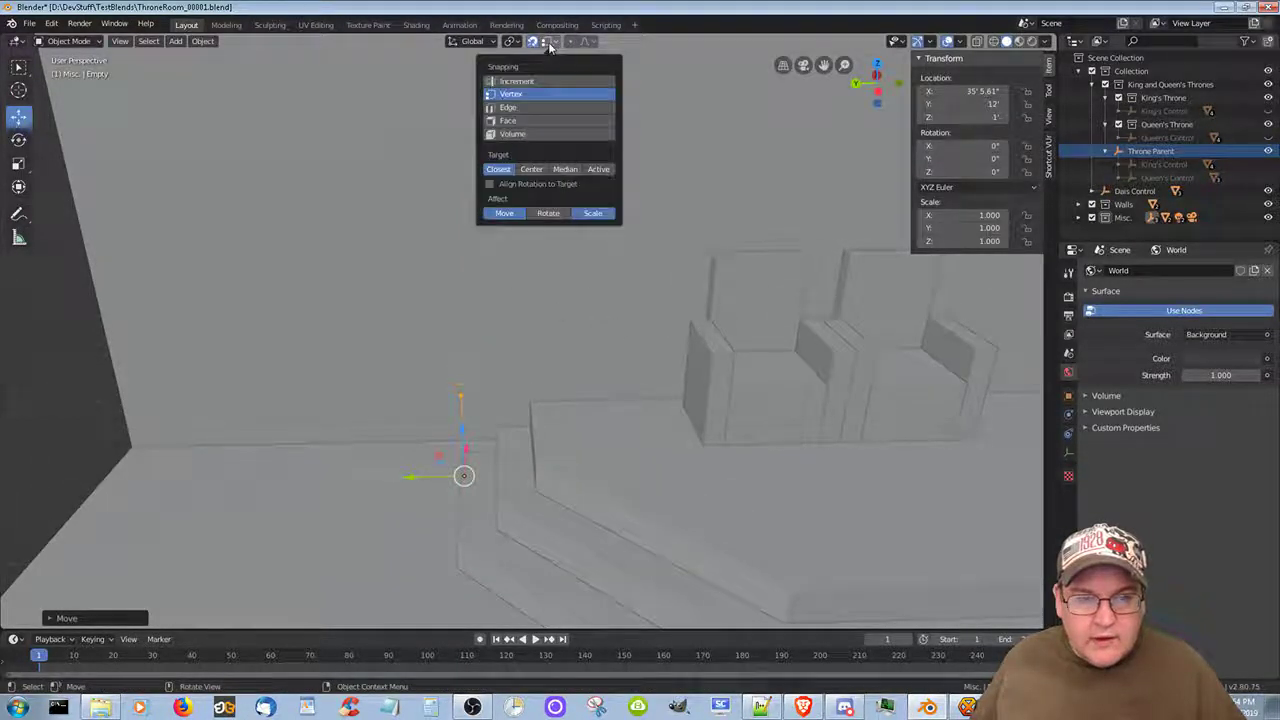
{"action": "left_click", "coordinate": [540, 119]}
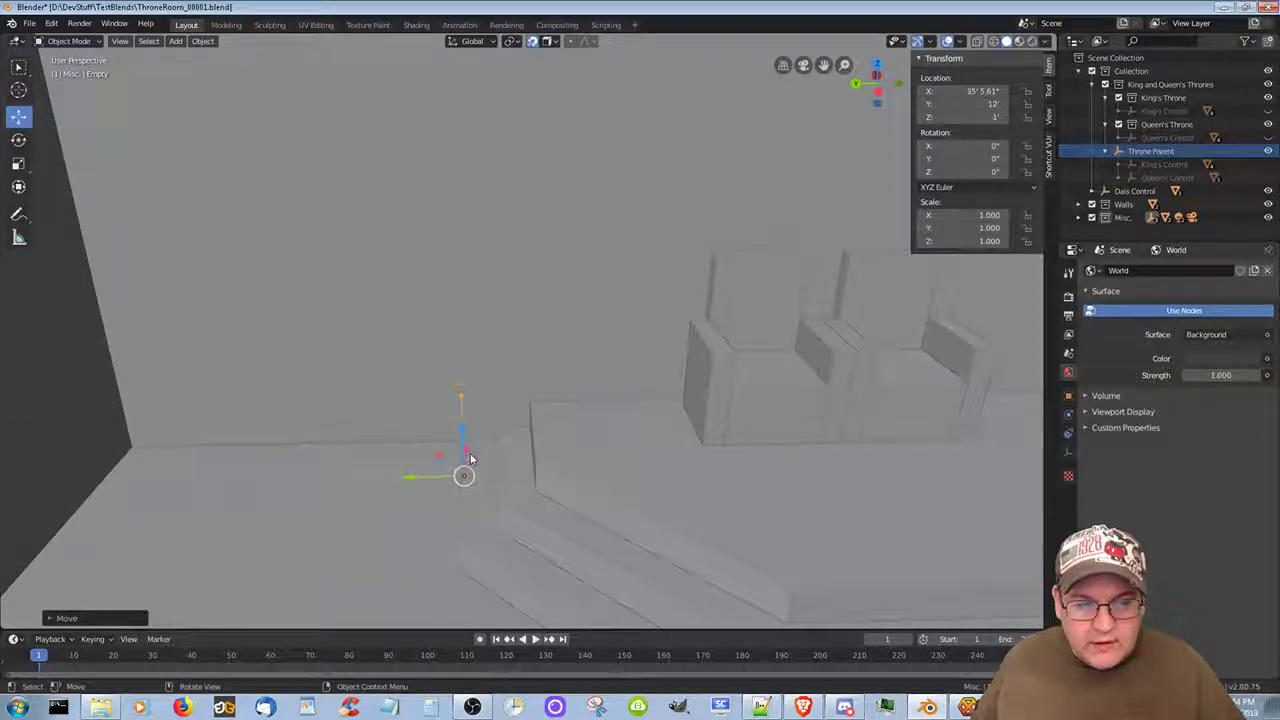
{"action": "key", "text": "g"}
{"action": "key", "text": "z"}
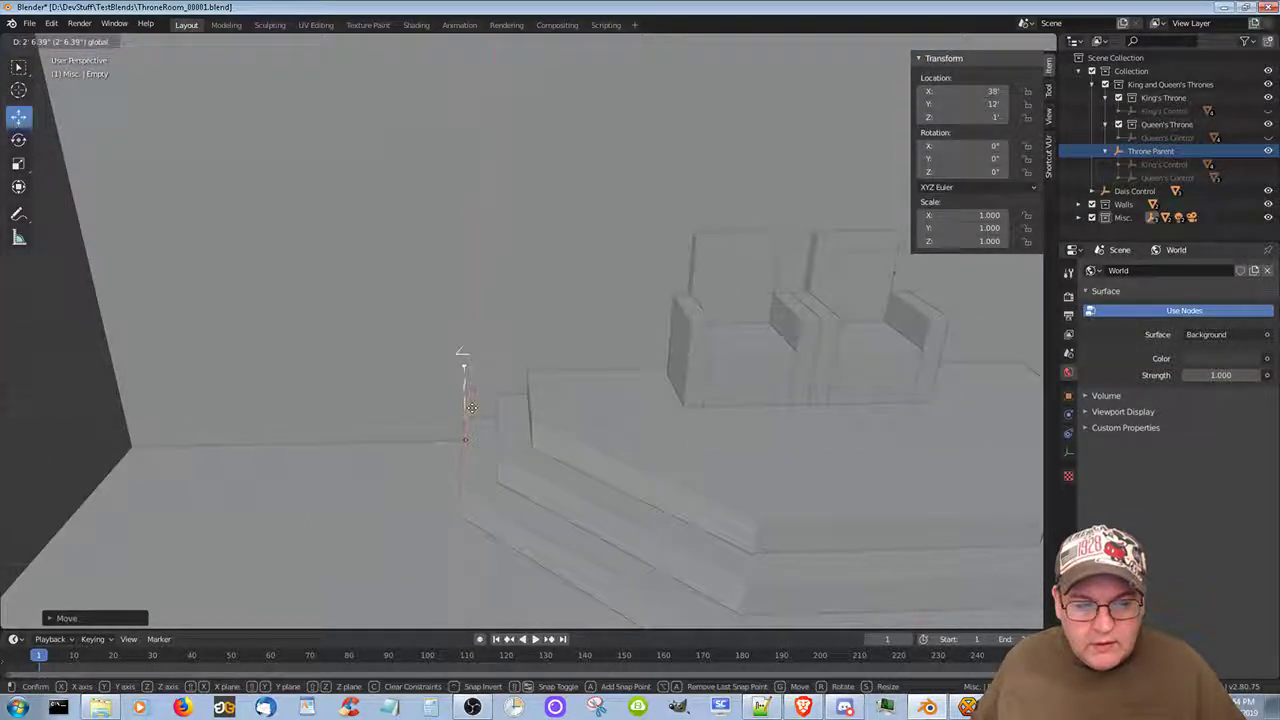
{"action": "left_click", "coordinate": [391, 505]}
{"action": "middle_click_drag", "start_coordinate": [408, 505], "coordinate": [420, 457]}
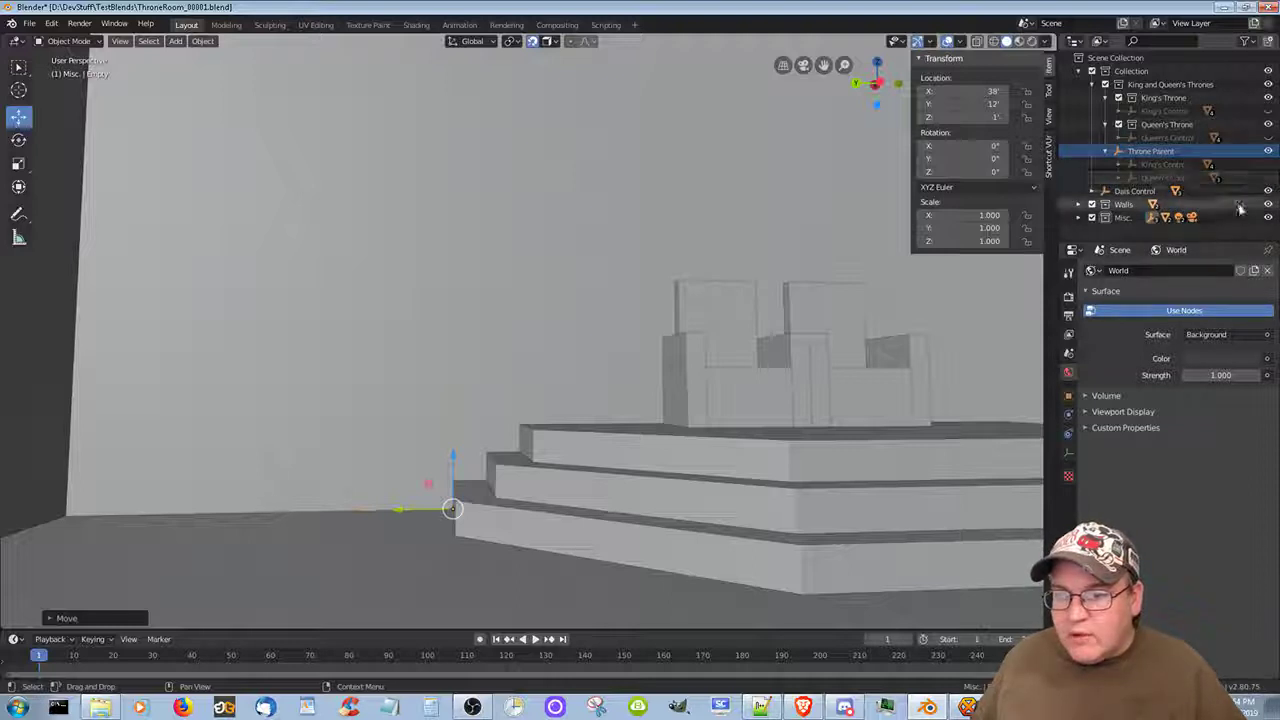
In the Outliner, drag the Empty from Misc. into the King and Queen's Thrones collection.
{"action": "left_click", "coordinate": [1092, 191]}
{"action": "scroll", "coordinate": [1090, 215], "scroll_direction": "down", "scroll_amount": 1}
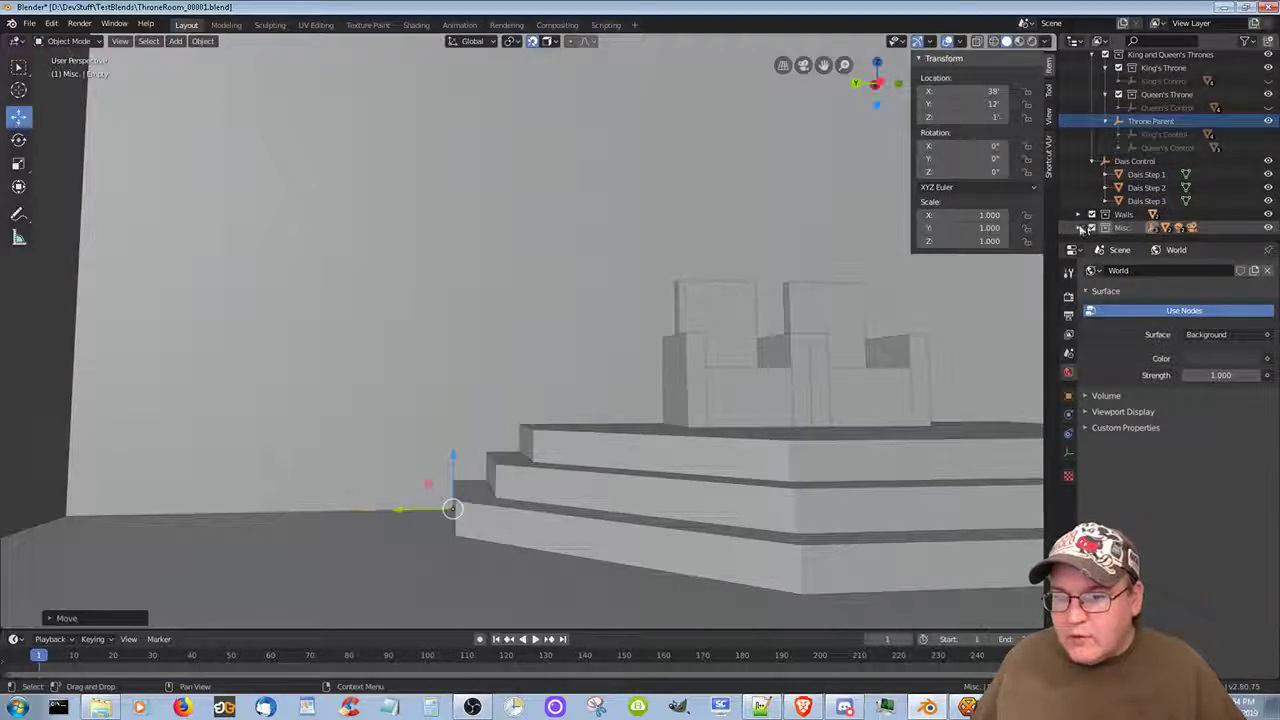
{"action": "left_click", "coordinate": [1079, 228]}
{"action": "scroll", "coordinate": [1085, 225], "scroll_direction": "down", "scroll_amount": 2}
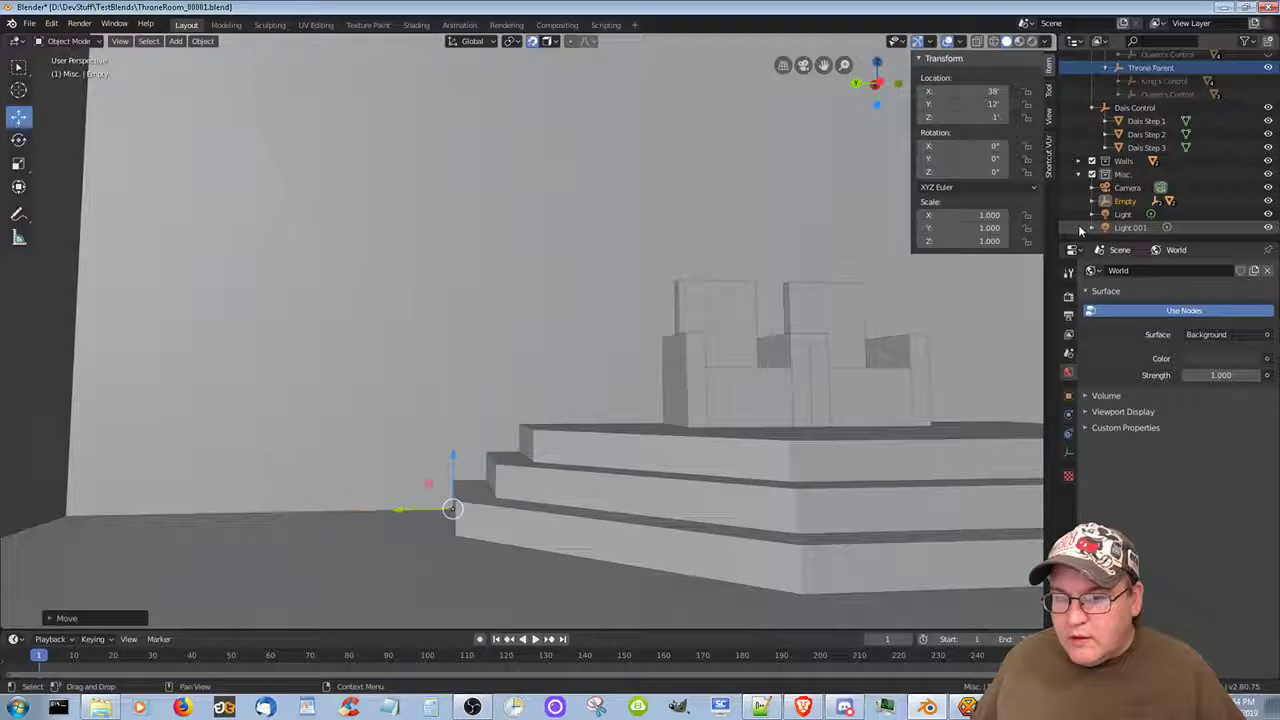
{"action": "left_click", "coordinate": [1126, 202]}
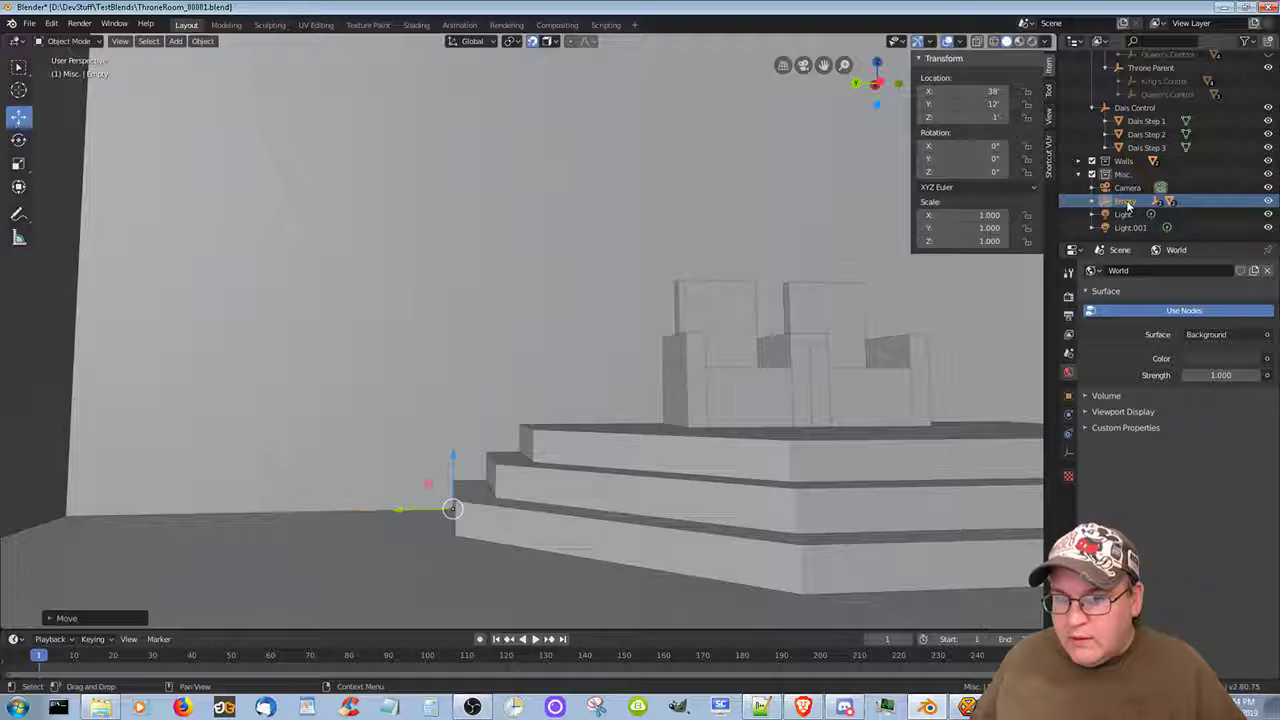
{"action": "left_click_drag", "start_coordinate": [1128, 204], "coordinate": [1130, 117]}
{"action": "scroll", "coordinate": [1160, 170], "scroll_direction": "up", "scroll_amount": 1}
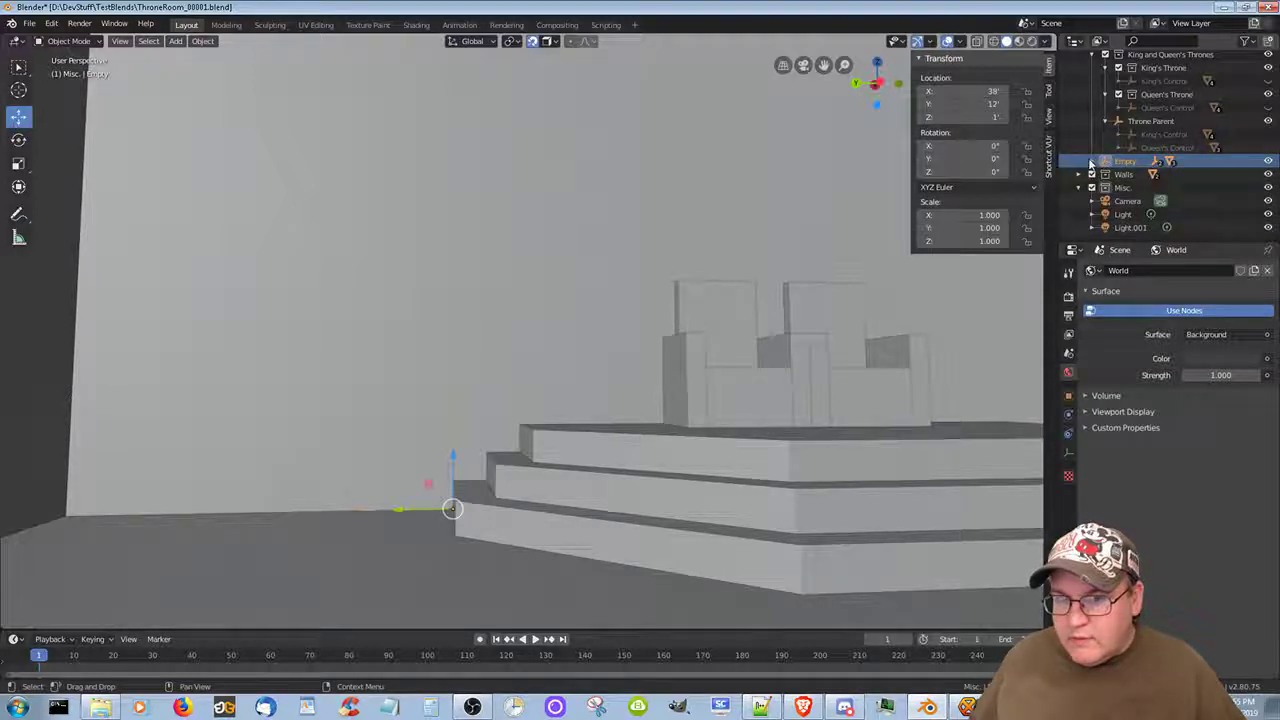
{"action": "left_click_drag", "start_coordinate": [1104, 163], "coordinate": [1130, 67]}
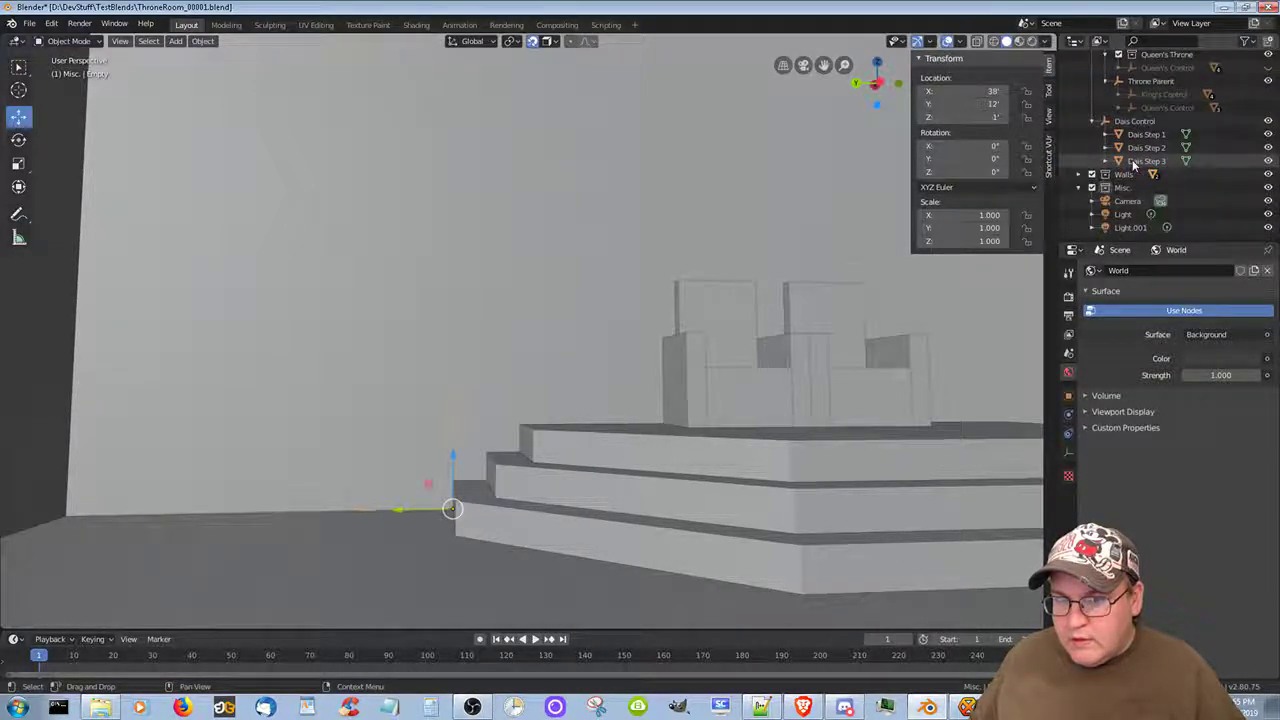
{"action": "scroll", "coordinate": [1133, 165], "scroll_direction": "up", "scroll_amount": 3}
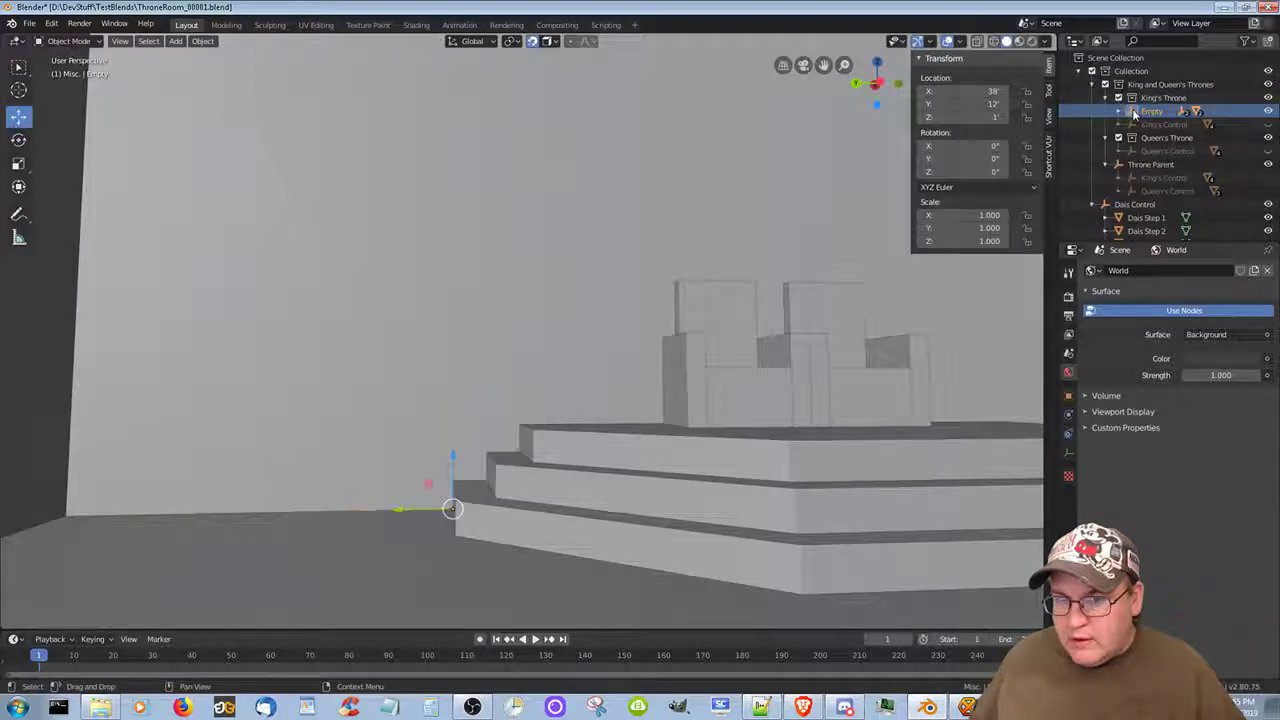
{"action": "left_click_drag", "start_coordinate": [1133, 113], "coordinate": [1118, 71]}
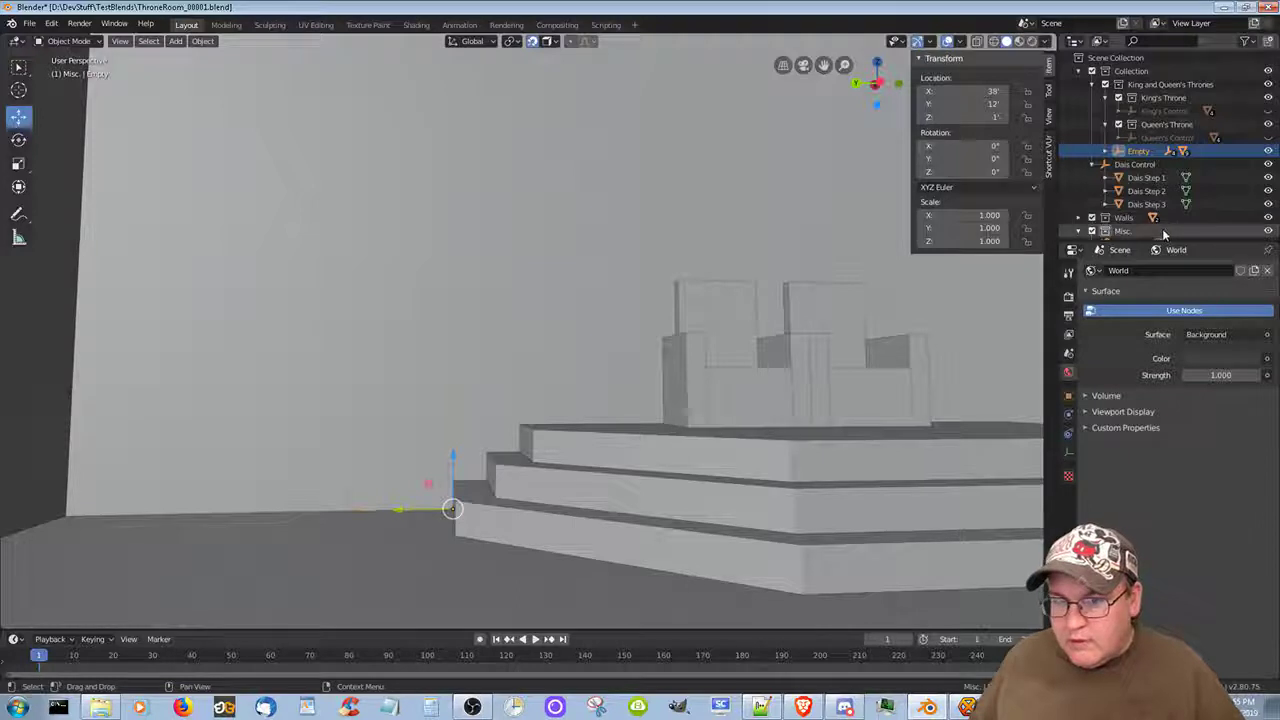
Rename the Empty in the Outliner to 'Dais + Throne Control'.
{"action": "double_click", "coordinate": [1141, 151]}
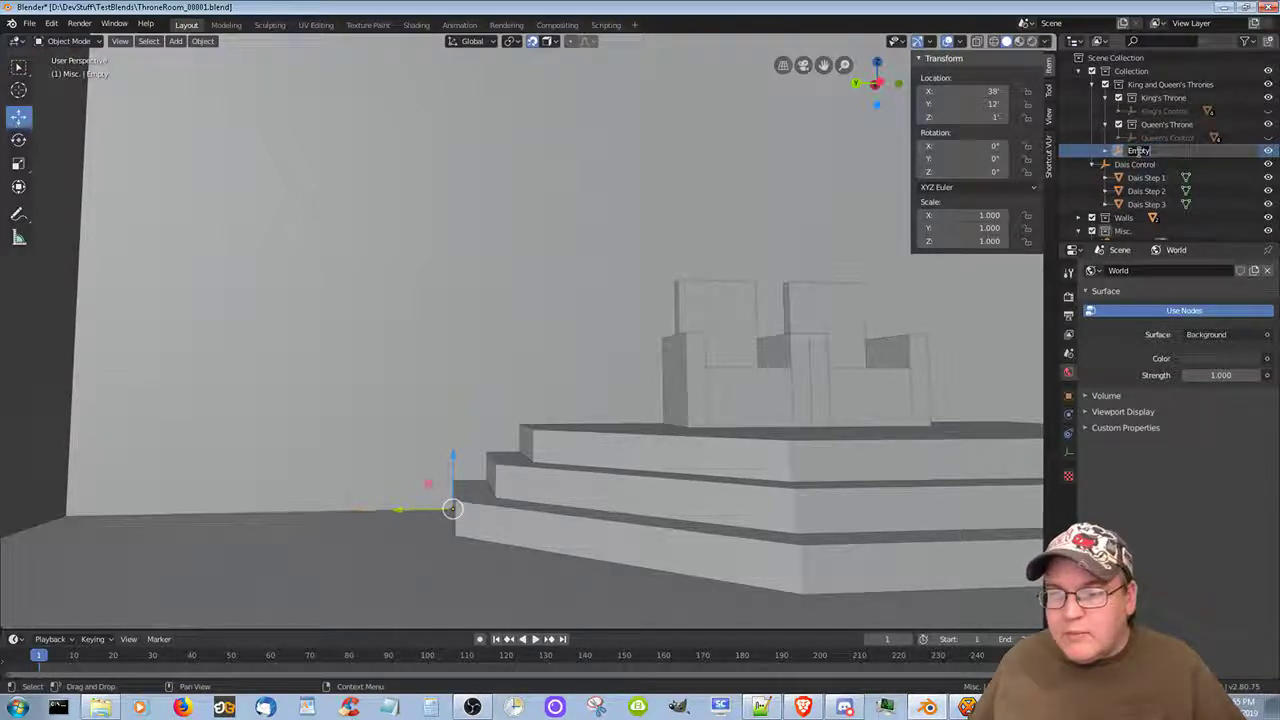
{"action": "type", "text": "Dais + Throne Control"}
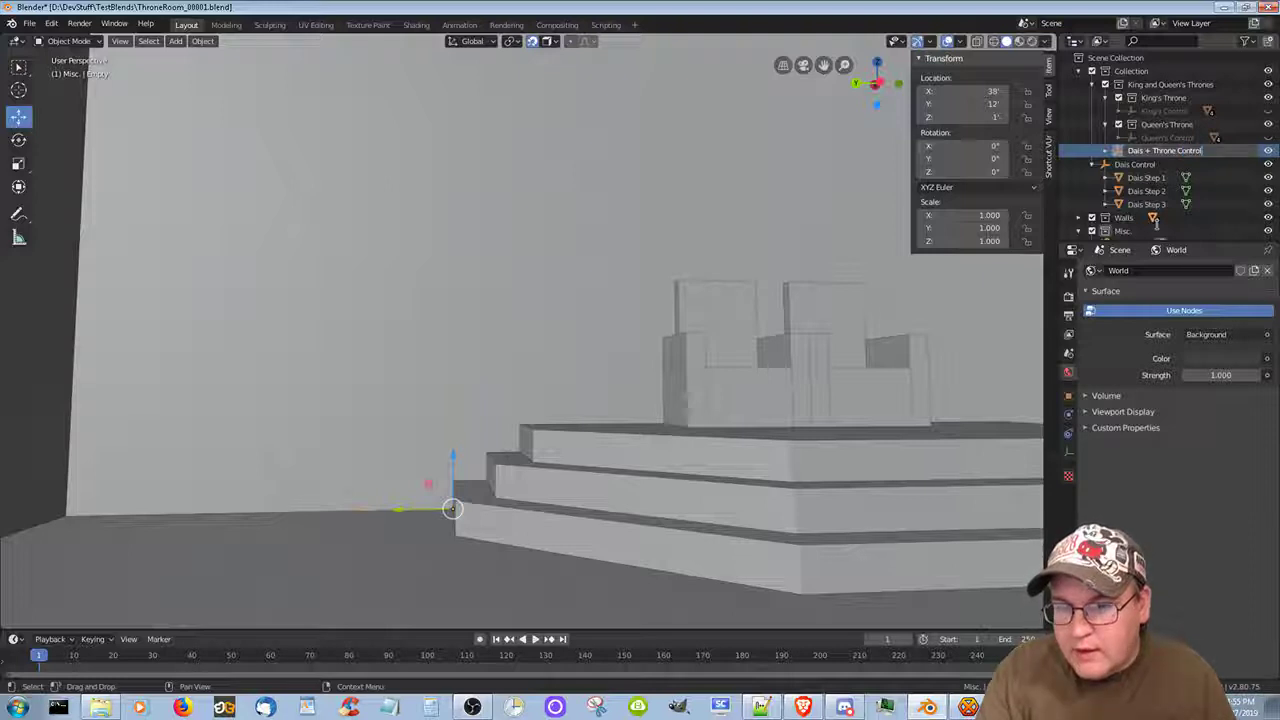
{"action": "key", "text": "Return"}
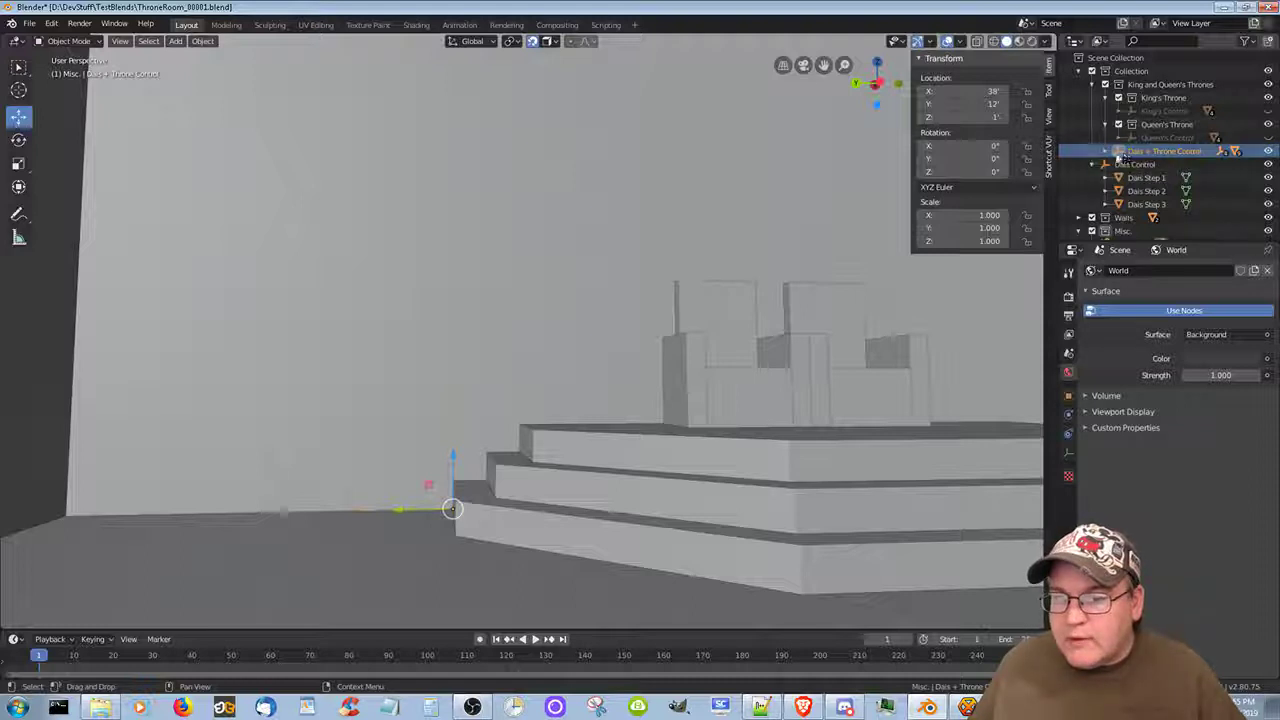
Place Dais Control and Throne Parent under Dais + Throne Control, then save the blend file.
{"action": "left_click", "coordinate": [1092, 86]}
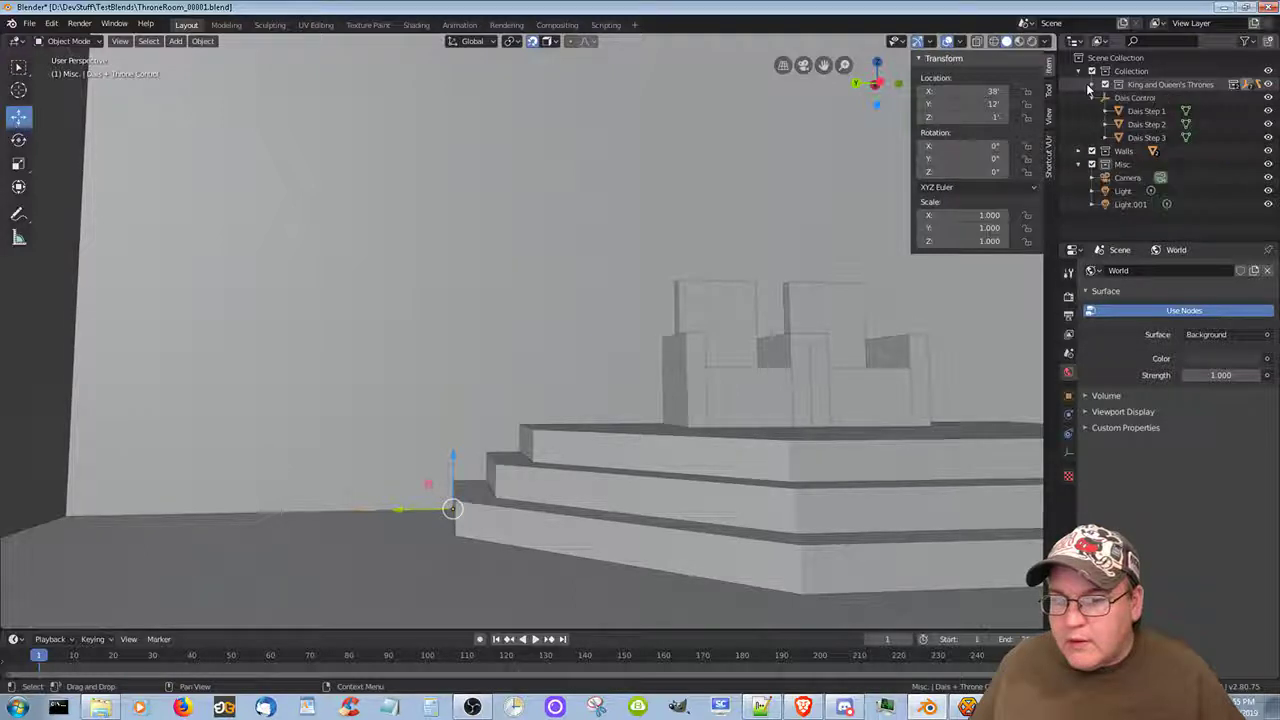
{"action": "left_click", "coordinate": [1092, 86]}
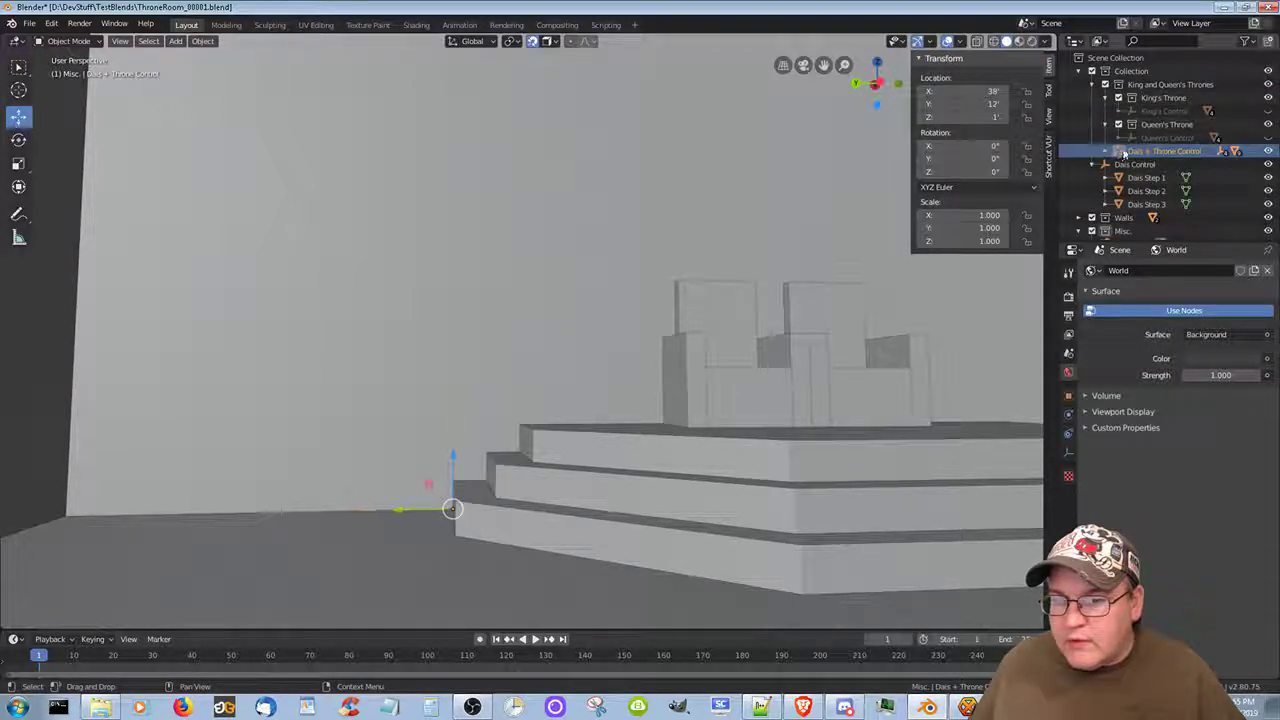
{"action": "left_click_drag", "start_coordinate": [1149, 152], "coordinate": [1130, 72]}
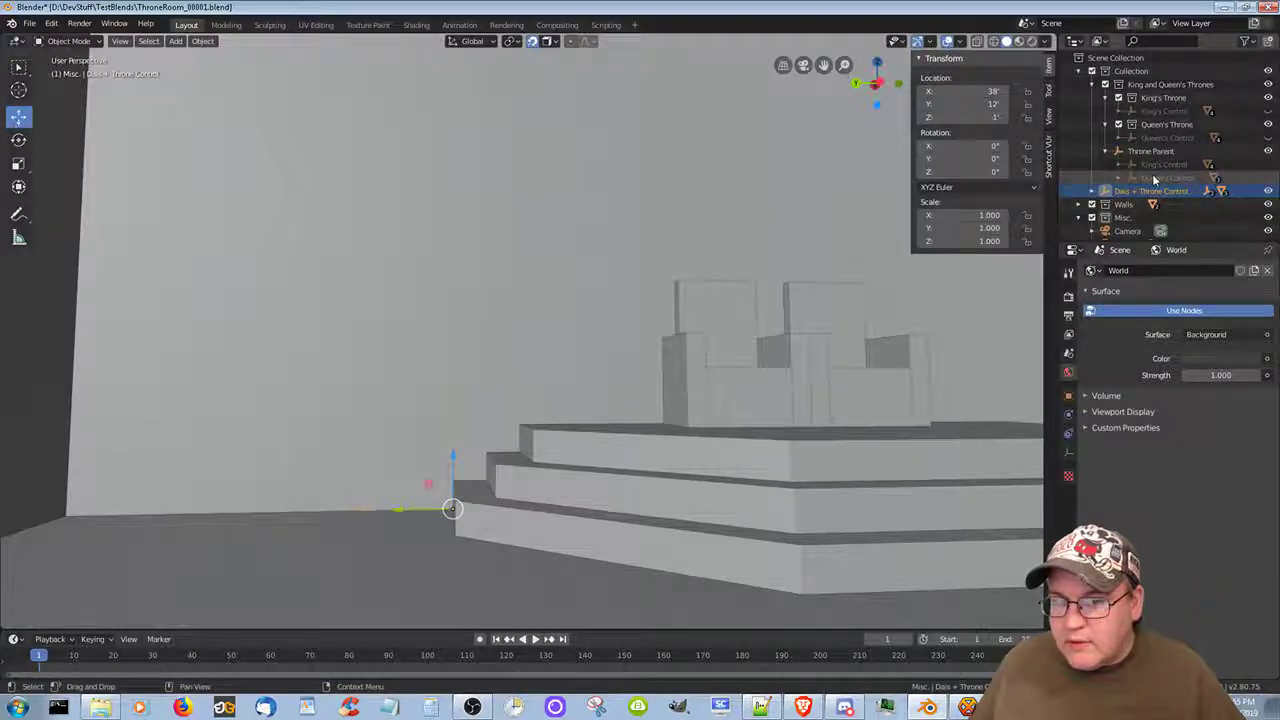
{"action": "scroll", "coordinate": [1162, 230], "scroll_direction": "down", "scroll_amount": 1}
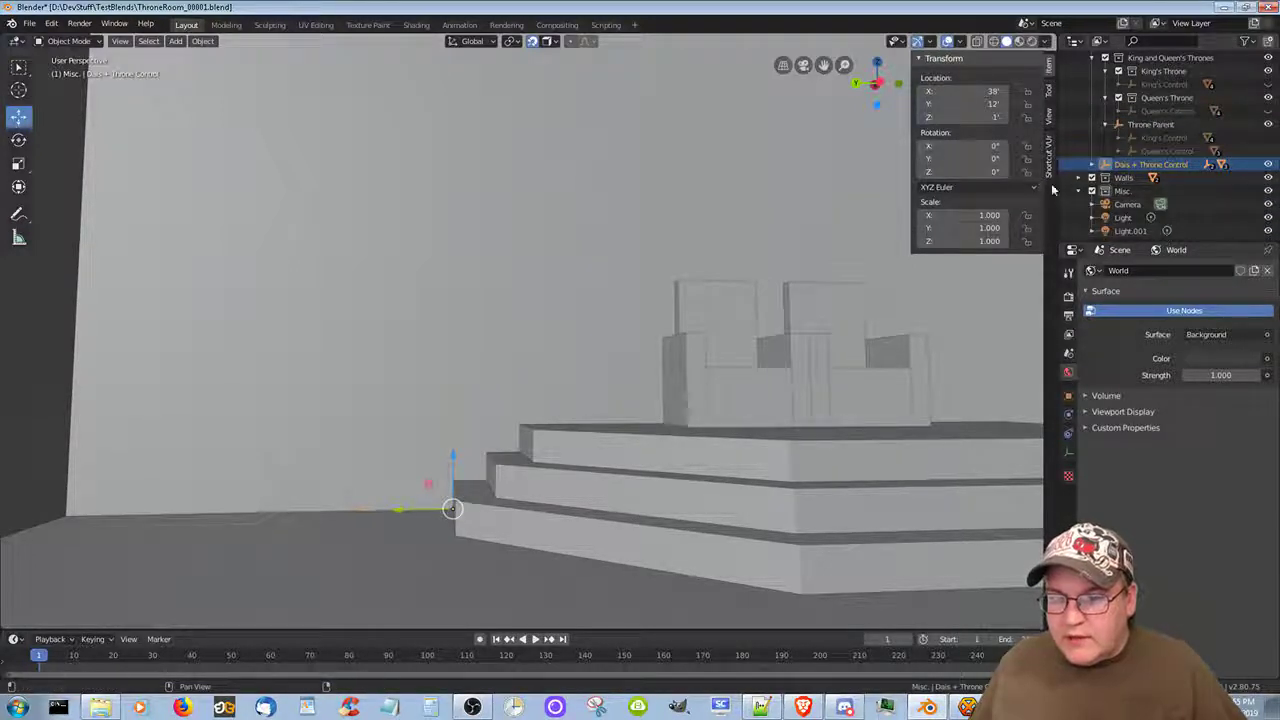
{"action": "left_click", "coordinate": [1080, 192]}
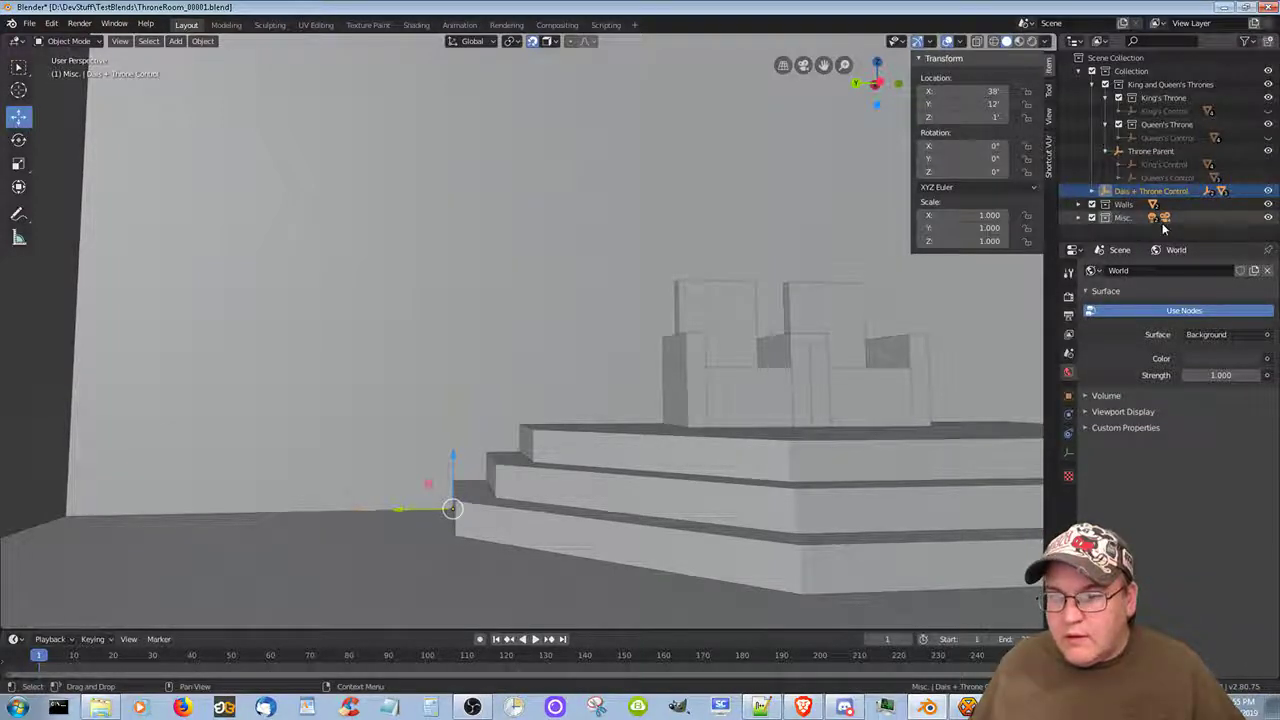
{"action": "left_click", "coordinate": [1092, 191]}
{"action": "scroll", "coordinate": [1095, 220], "scroll_direction": "down", "scroll_amount": 1}
{"action": "scroll", "coordinate": [1095, 221], "scroll_direction": "down", "scroll_amount": 1}
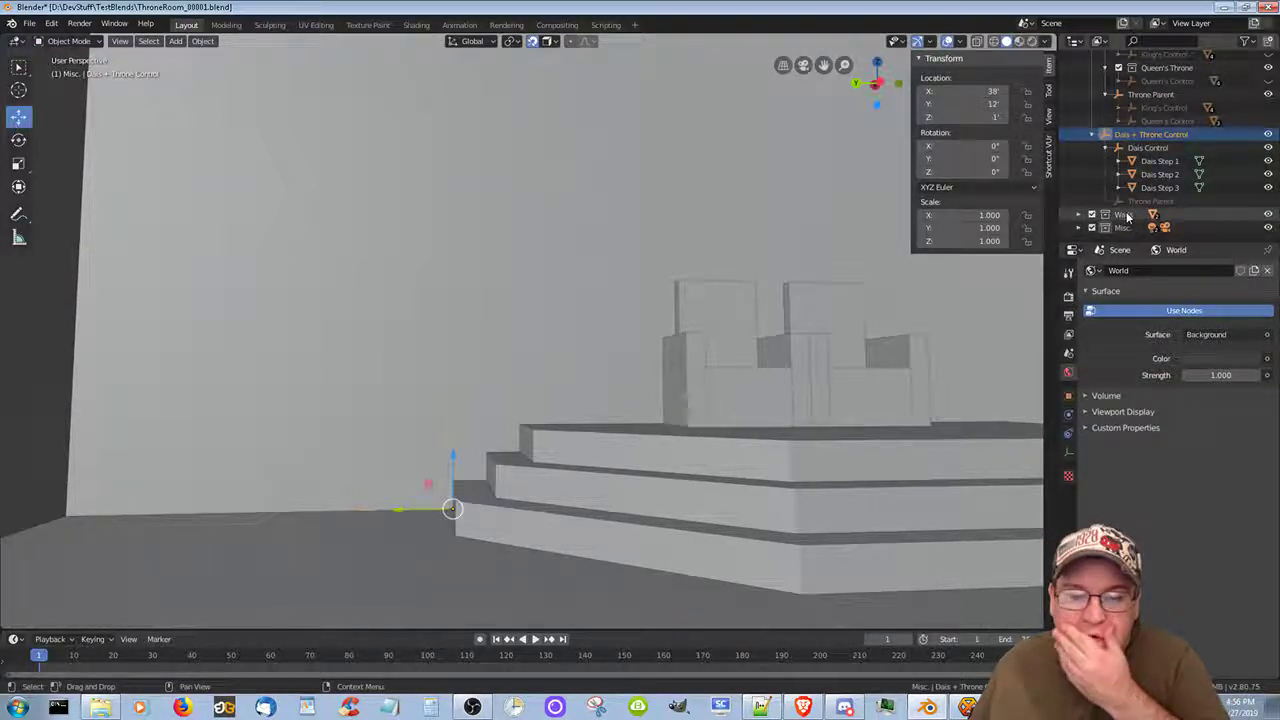
{"action": "key", "text": "ctrl+s"}
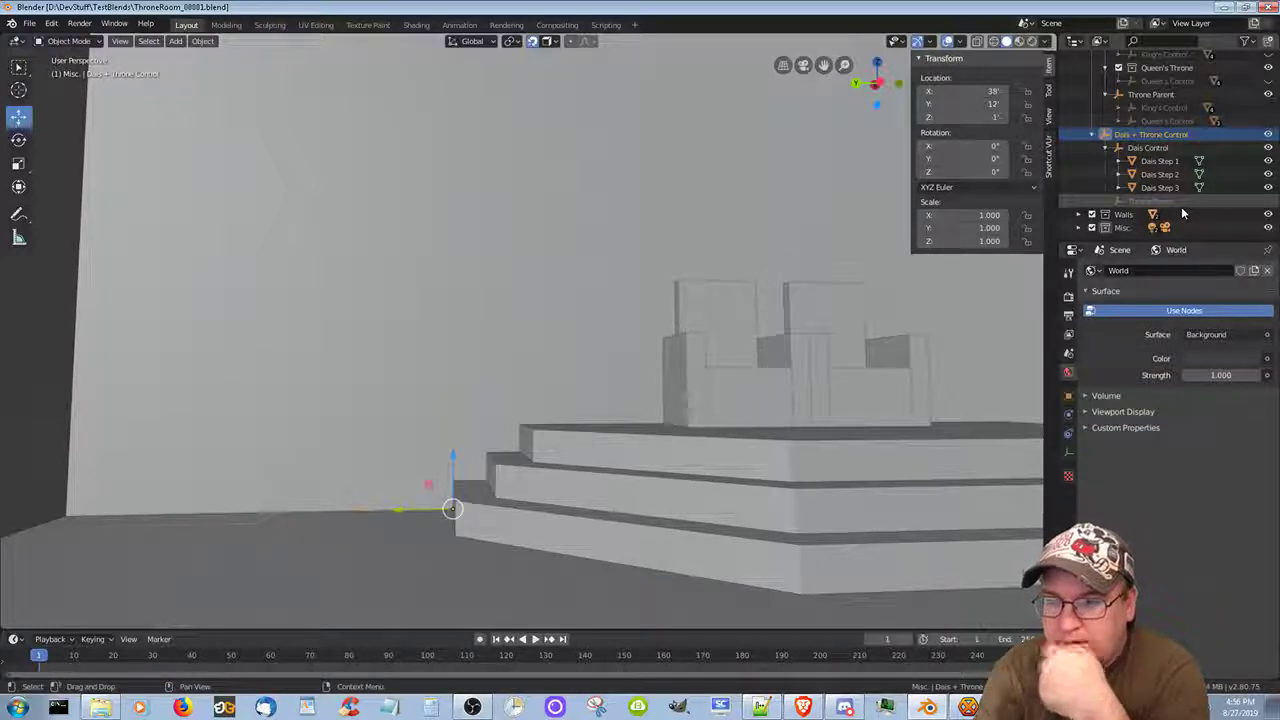
Collapse Dais Control, then orbit and zoom out to an angled overhead view of the throne room.
{"action": "left_click", "coordinate": [1106, 148]}
{"action": "scroll", "coordinate": [1112, 155], "scroll_direction": "up", "scroll_amount": 2}
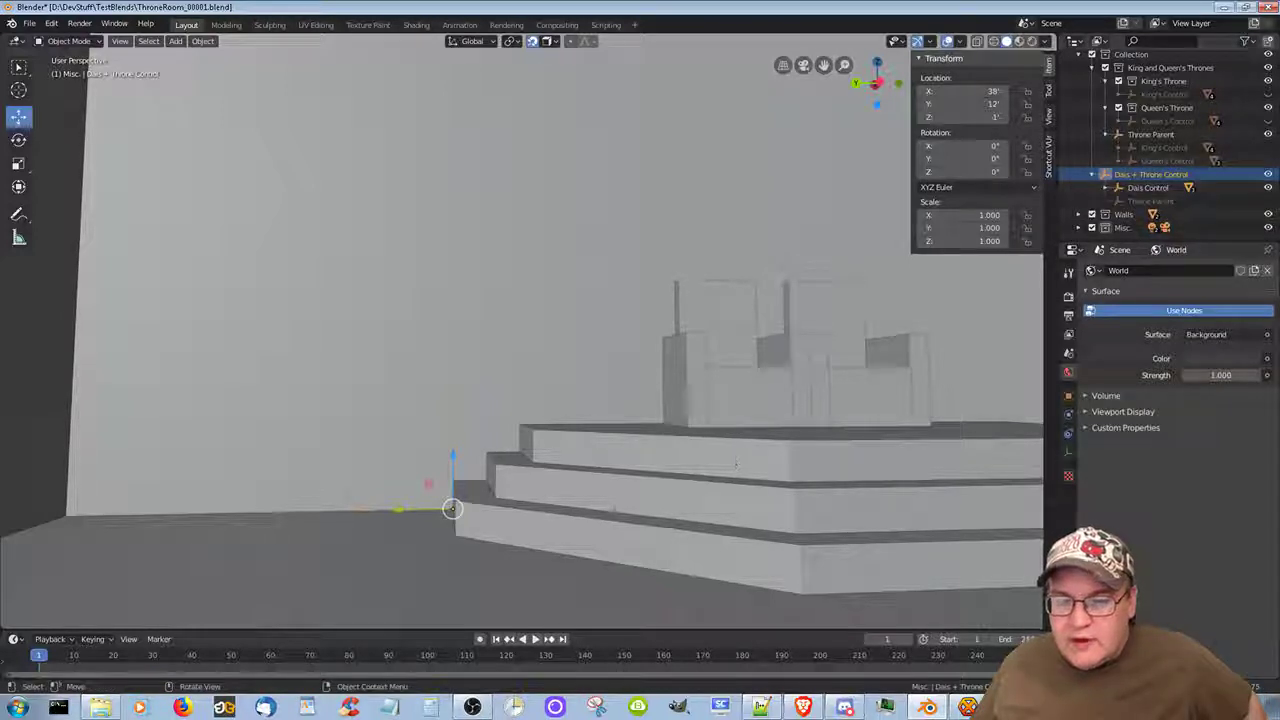
{"action": "middle_click_drag", "start_coordinate": [814, 400], "coordinate": [740, 426]}
{"action": "scroll", "coordinate": [838, 420], "scroll_direction": "down", "scroll_amount": 5}
{"action": "scroll", "coordinate": [836, 420], "scroll_direction": "down", "scroll_amount": 5}
{"action": "scroll", "coordinate": [657, 429], "scroll_direction": "up", "scroll_amount": 6}
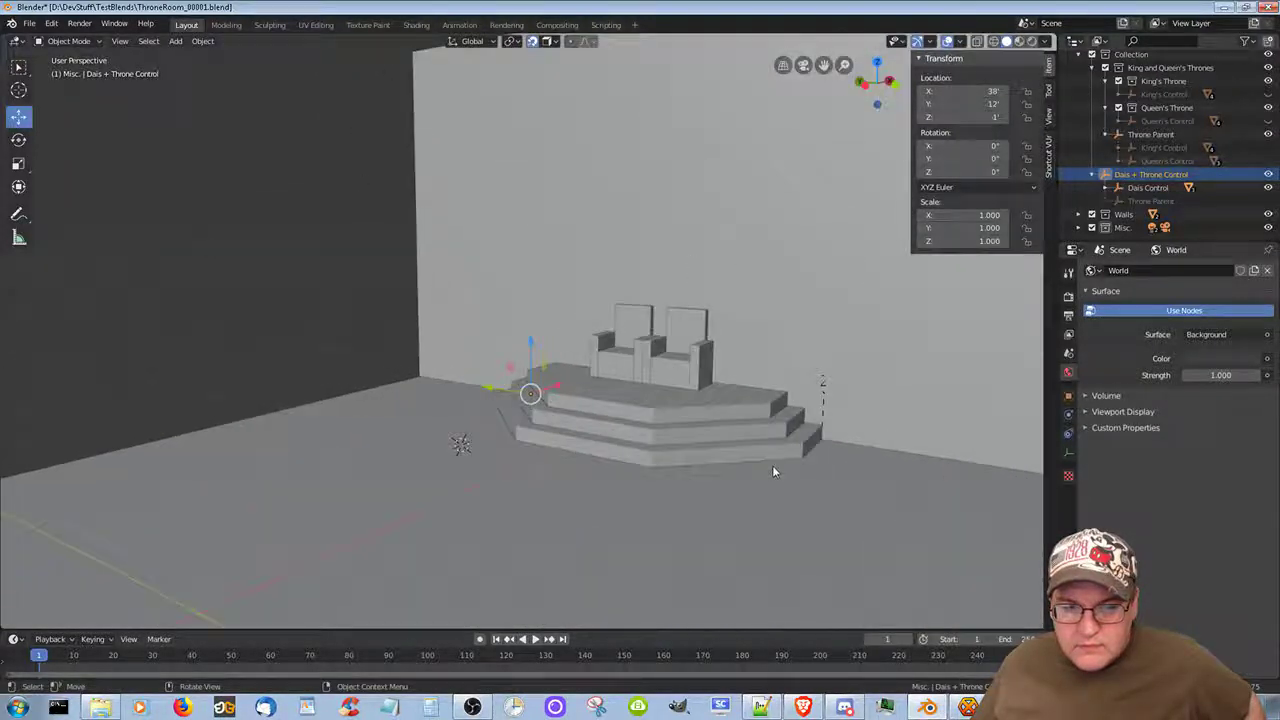
{"action": "scroll", "coordinate": [769, 471], "scroll_direction": "down", "scroll_amount": 3}
{"action": "middle_click_drag", "start_coordinate": [840, 477], "coordinate": [725, 465]}
{"action": "scroll", "coordinate": [763, 520], "scroll_direction": "down", "scroll_amount": 3}
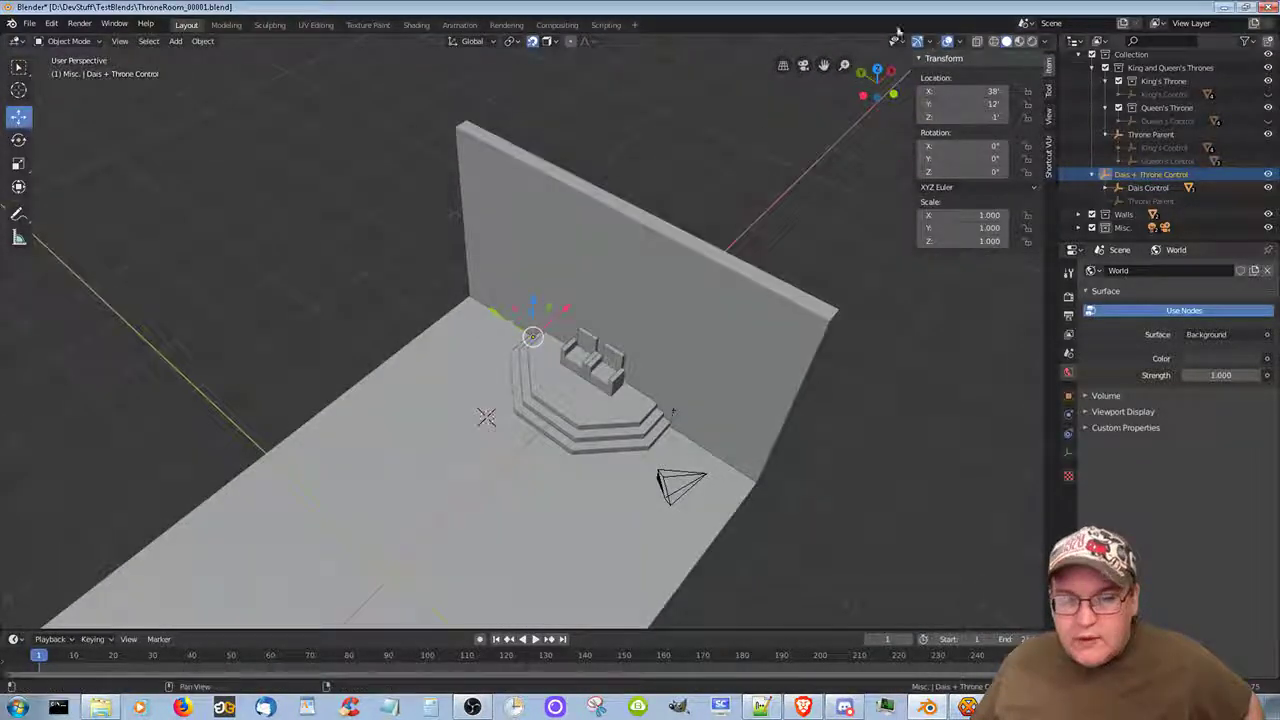